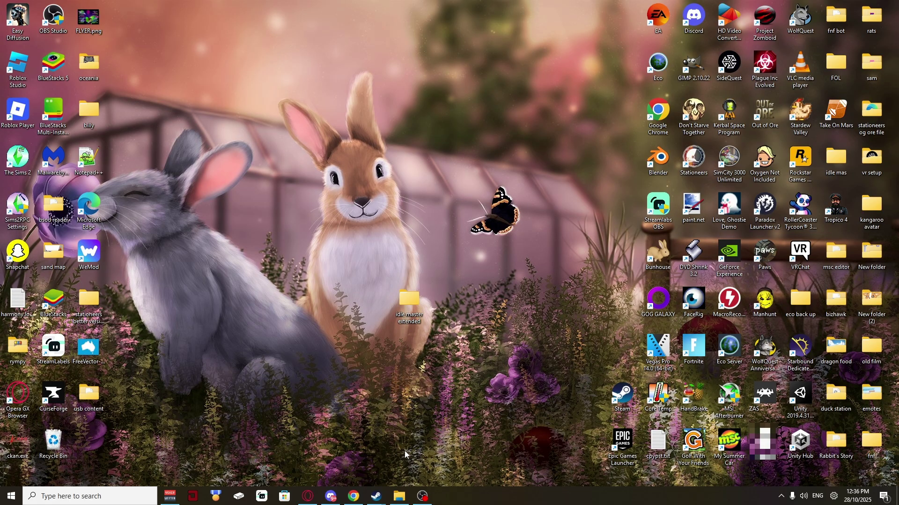
Bring Chrome forward to the GitHub releases page for Idle Master Extended v1.10.0.
left_click(354, 496)
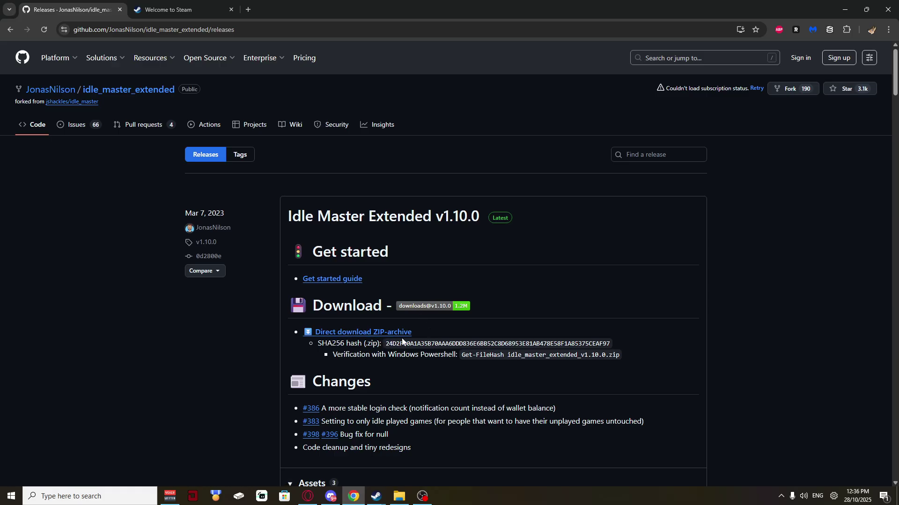
Select the downloaded Idle Master zip in Downloads, then minimize Downloads and the browser.
left_click(400, 496)
left_click(333, 190)
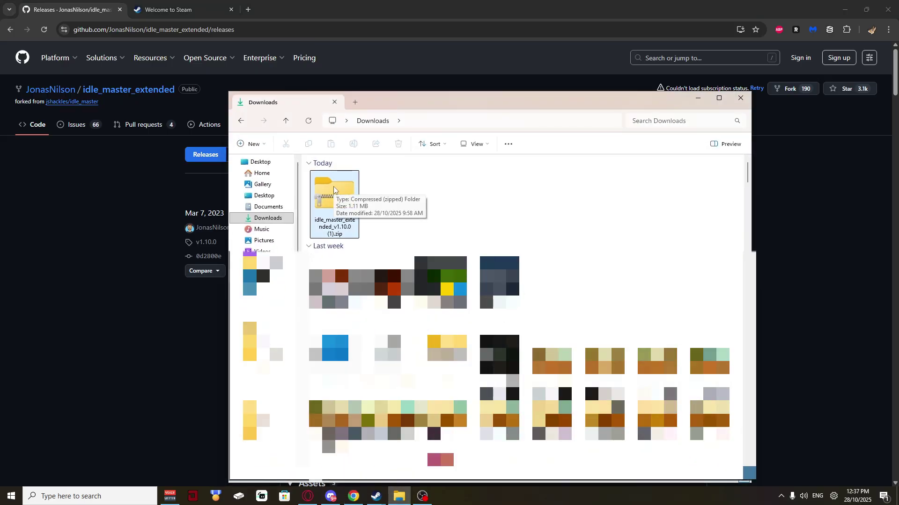
right_click(334, 188)
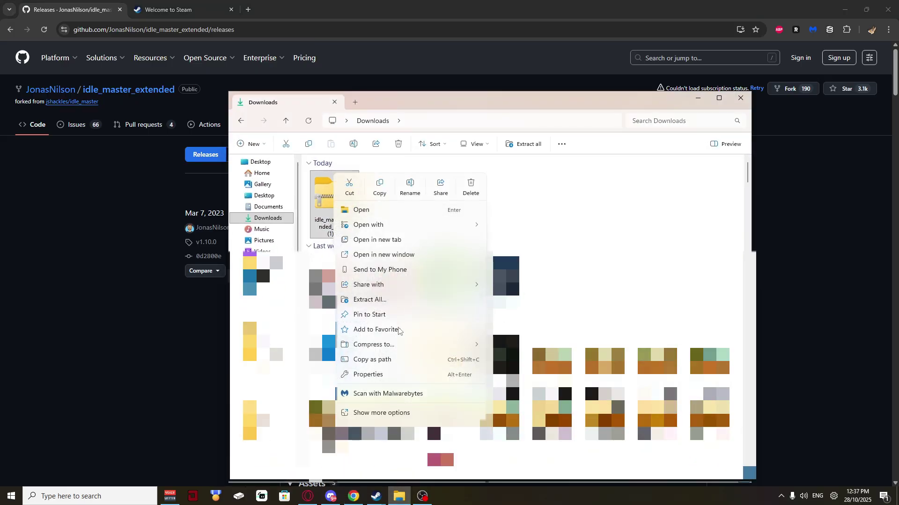
left_click(393, 300)
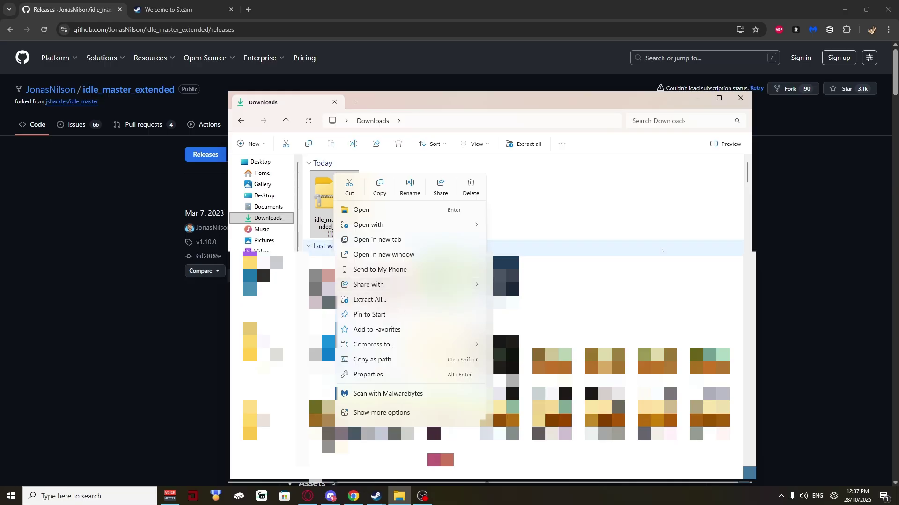
key("Down")
left_click(698, 100)
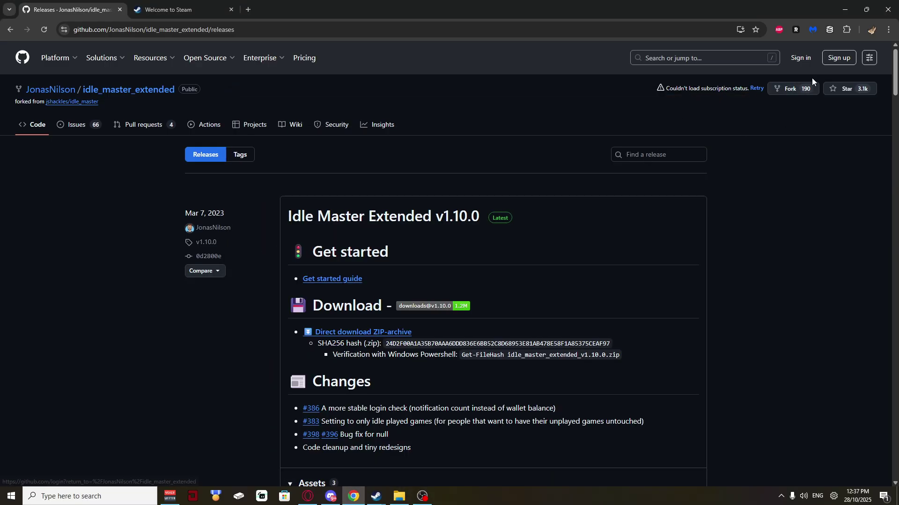
left_click(842, 11)
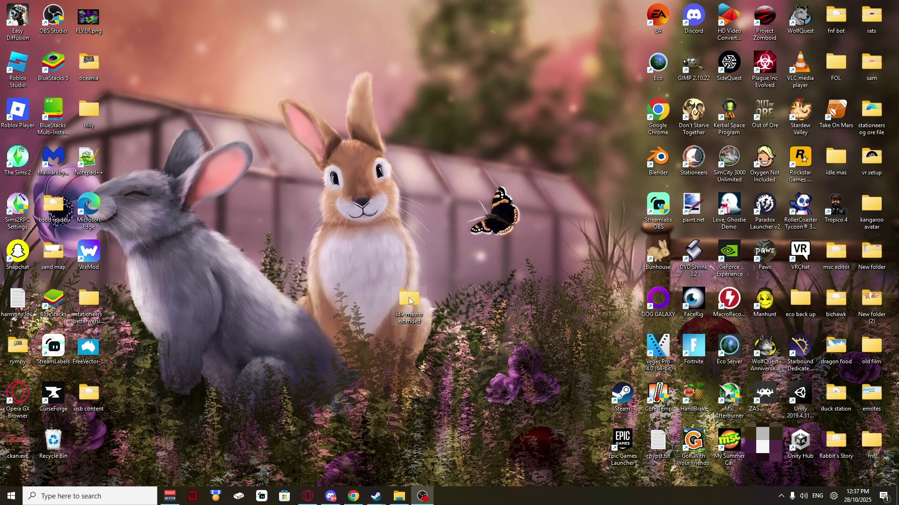
Open the idle_master_extended_v1.10.0 folder and launch IdleMasterExtended.exe.
left_click(399, 496)
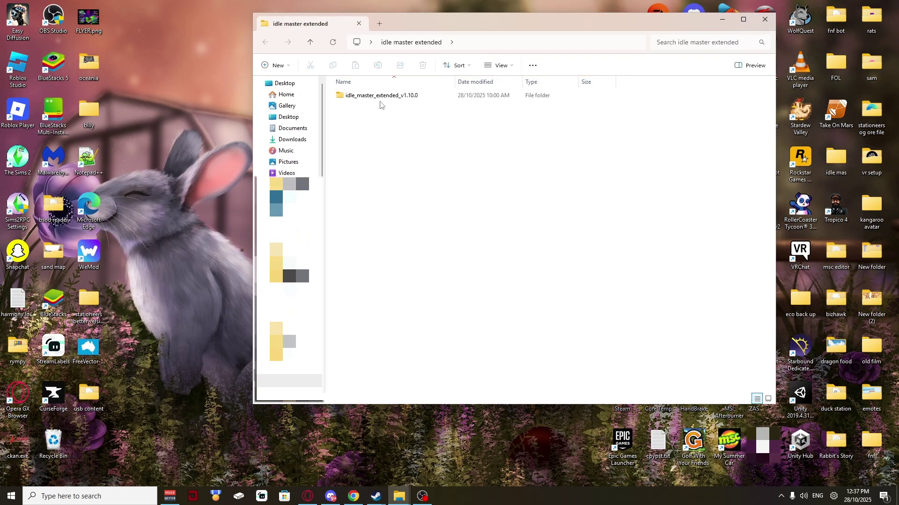
left_click(374, 97)
double_click(374, 97)
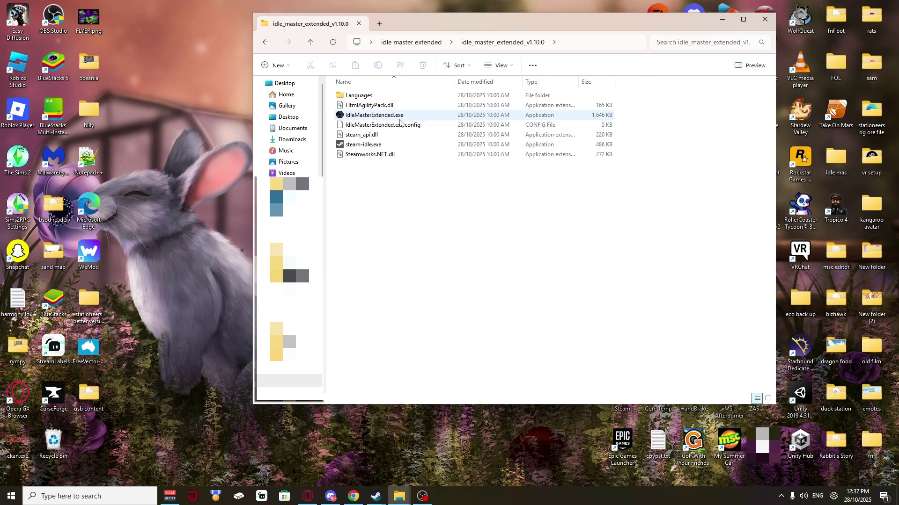
double_click(393, 117)
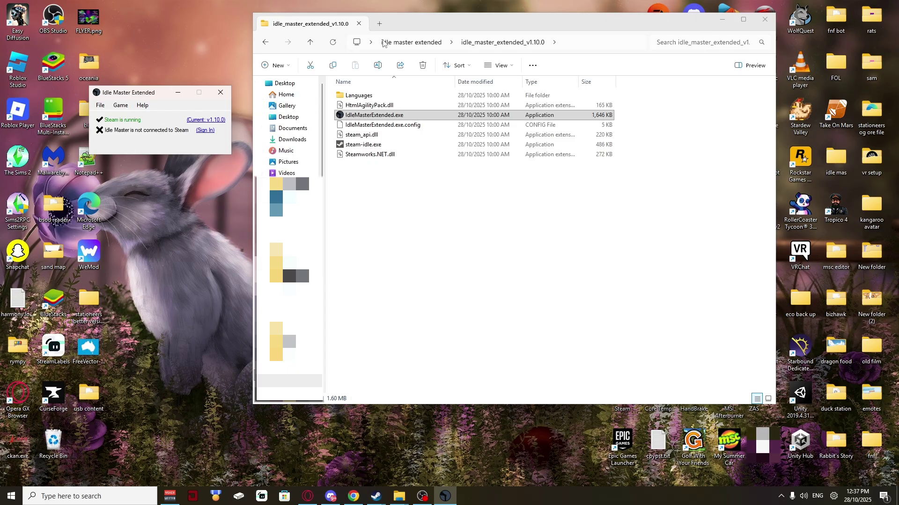
Reposition Idle Master Extended, close File Explorer, and open the '(Sign In)' cookie form.
left_click_drag(165, 94, 491, 200)
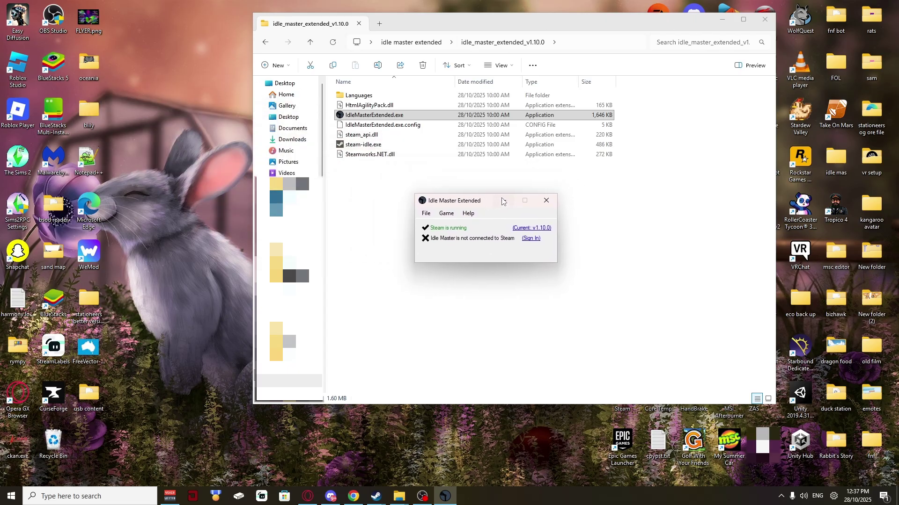
left_click_drag(726, 26, 634, 109)
key("alt+F4")
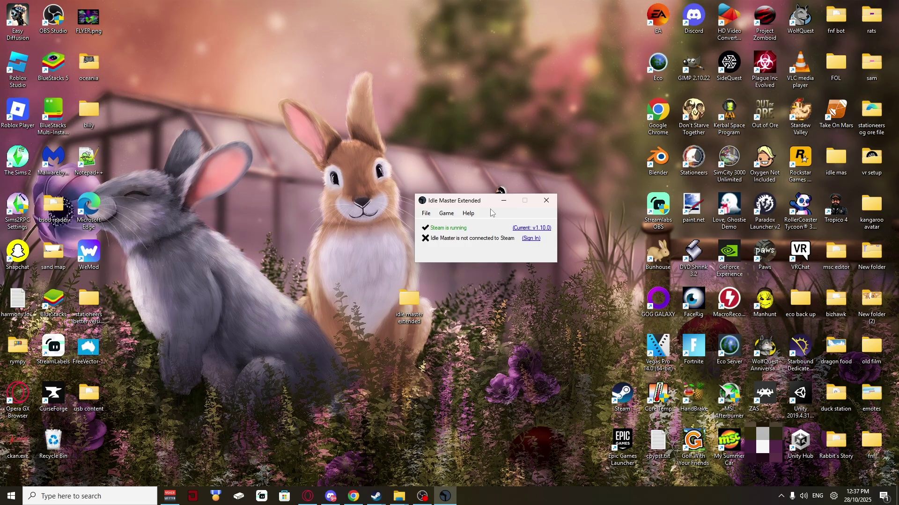
left_click_drag(484, 200, 424, 227)
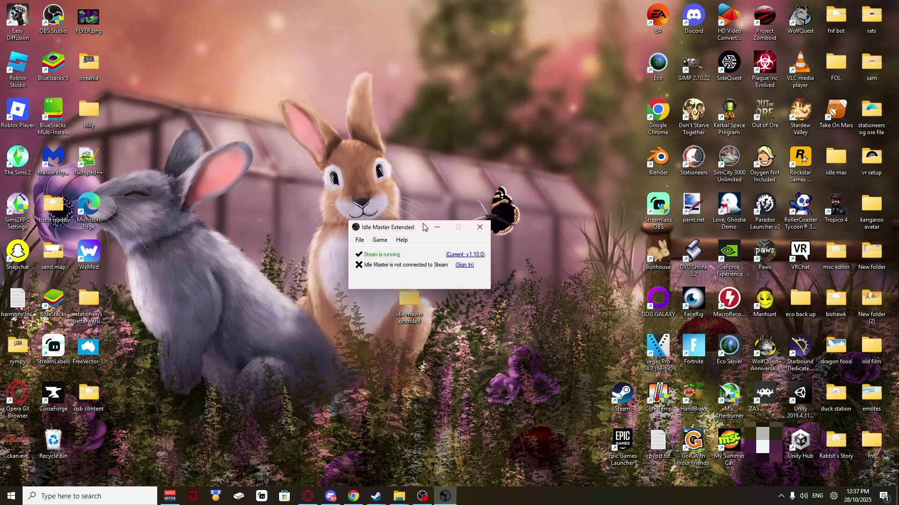
left_click(464, 265)
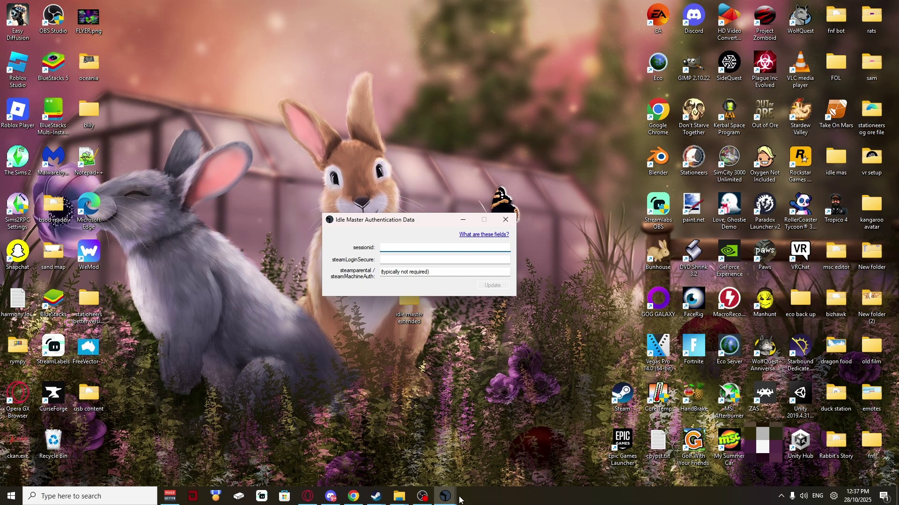
Switch to Chrome's Steam store tab and go to COMMUNITY > Home, then right-click the page.
mouse_move(447, 496)
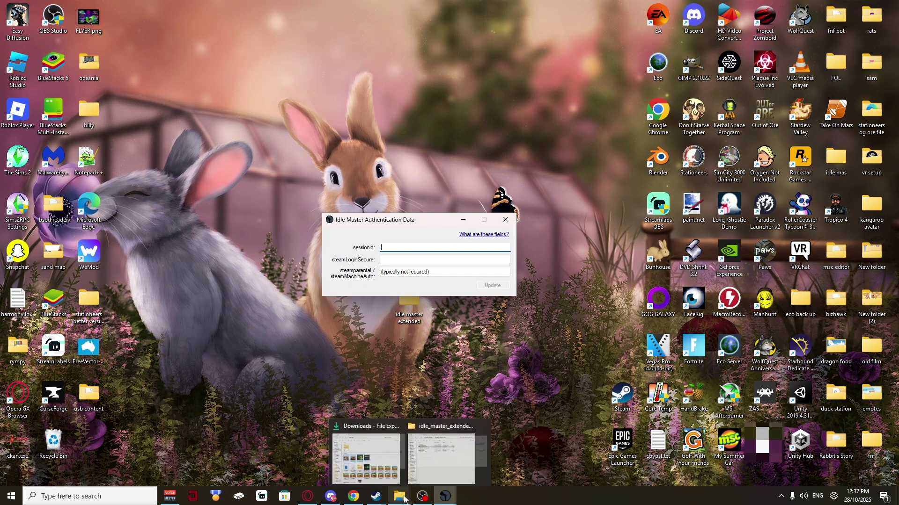
mouse_move(360, 502)
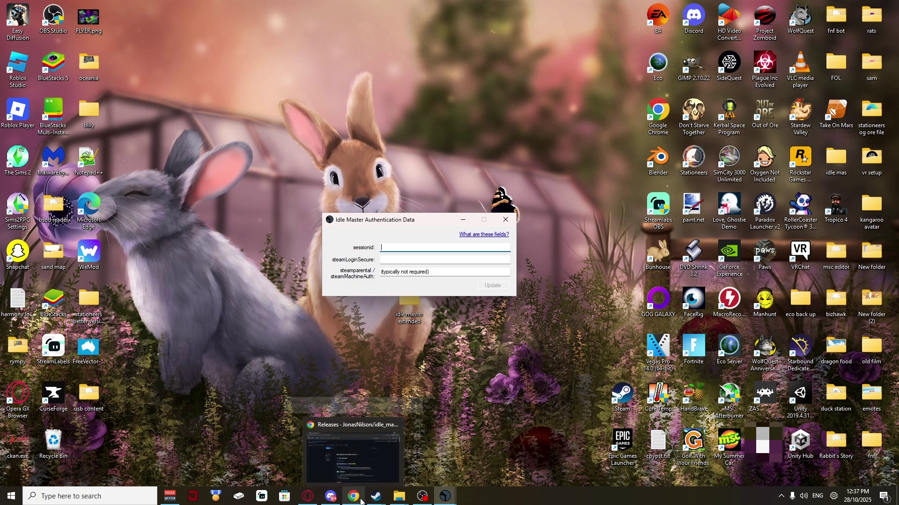
left_click(351, 450)
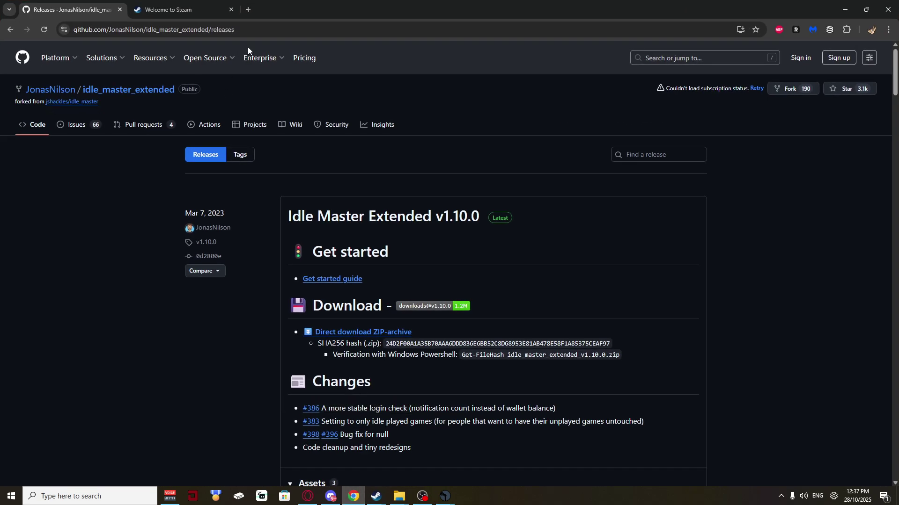
left_click(178, 9)
mouse_move(347, 67)
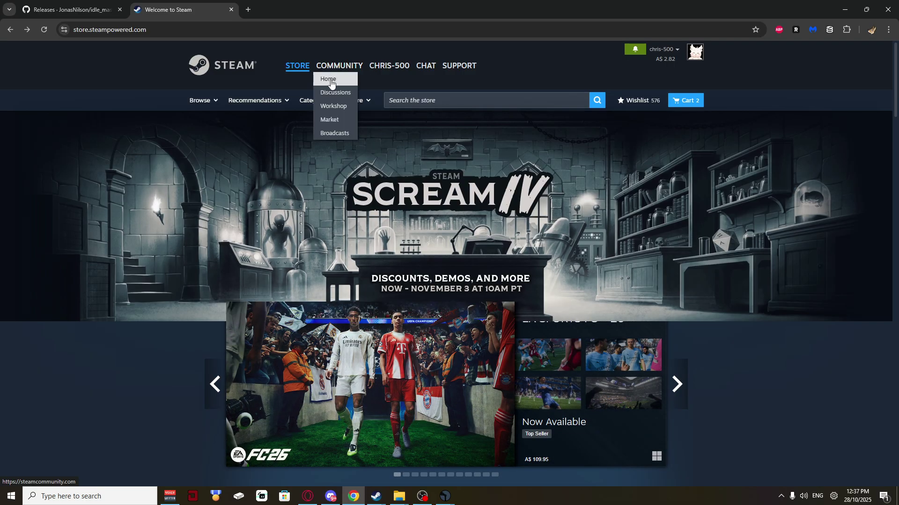
left_click(328, 79)
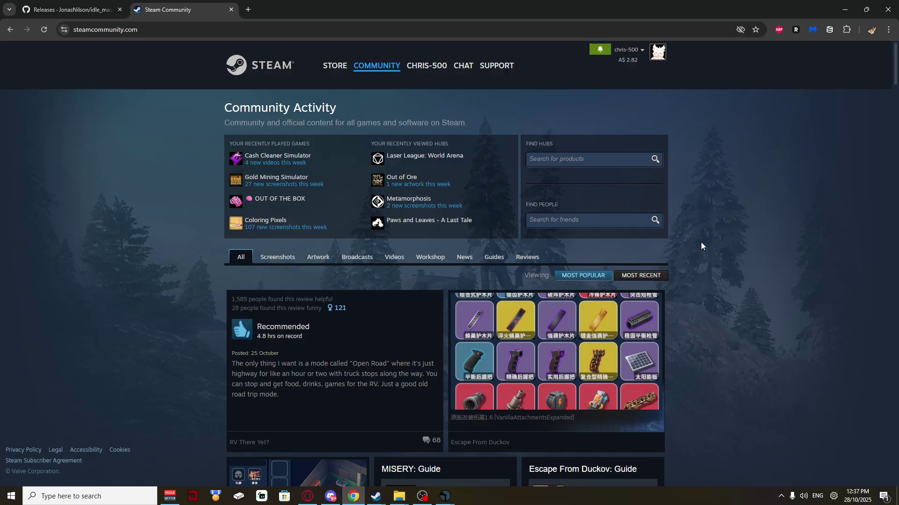
right_click(700, 244)
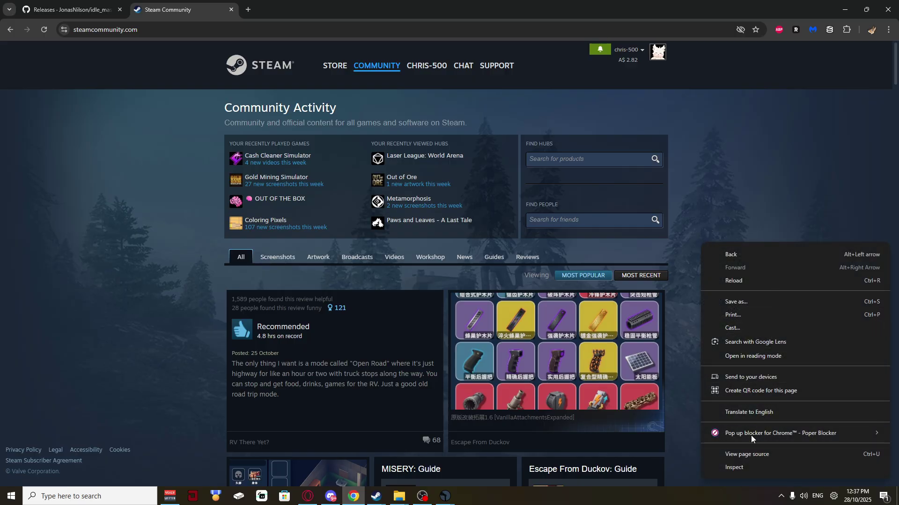
Inspect the page and show steamcommunity.com's cookies under Application, selecting the sessionid cookie.
left_click(743, 466)
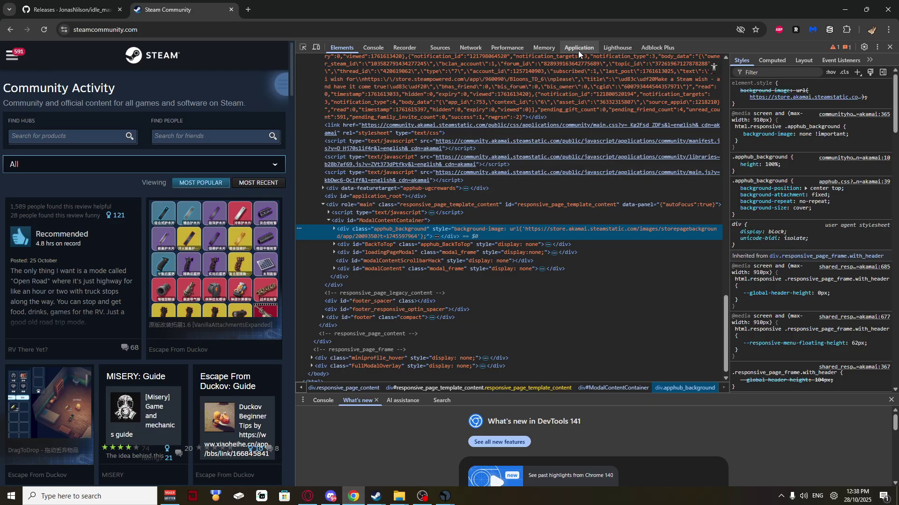
left_click(579, 48)
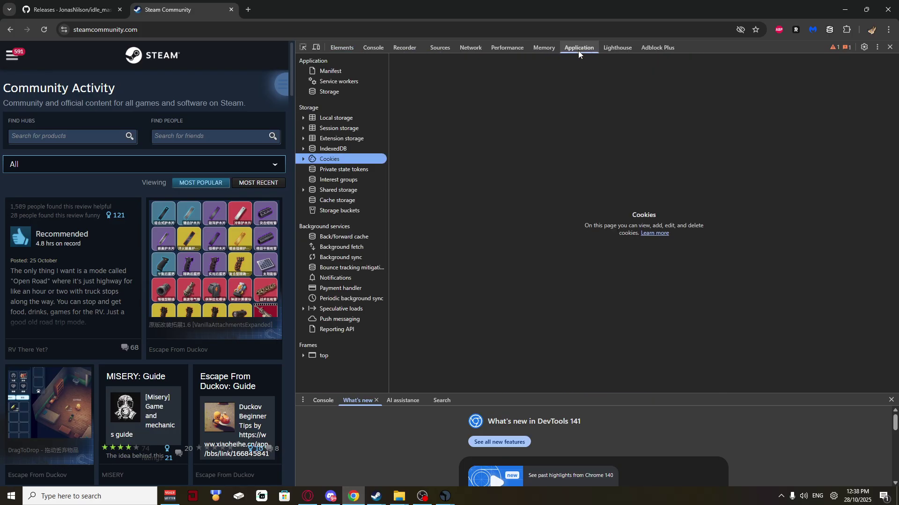
left_click(303, 160)
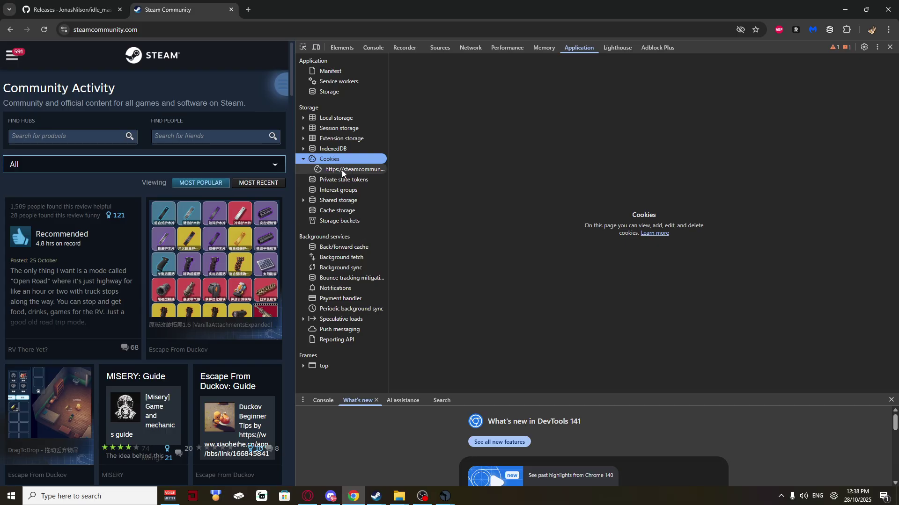
left_click(357, 169)
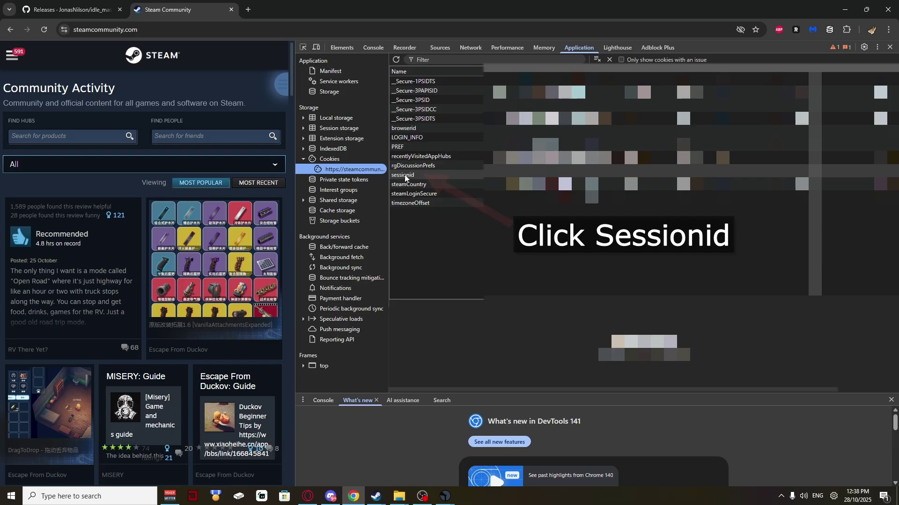
left_click(421, 176)
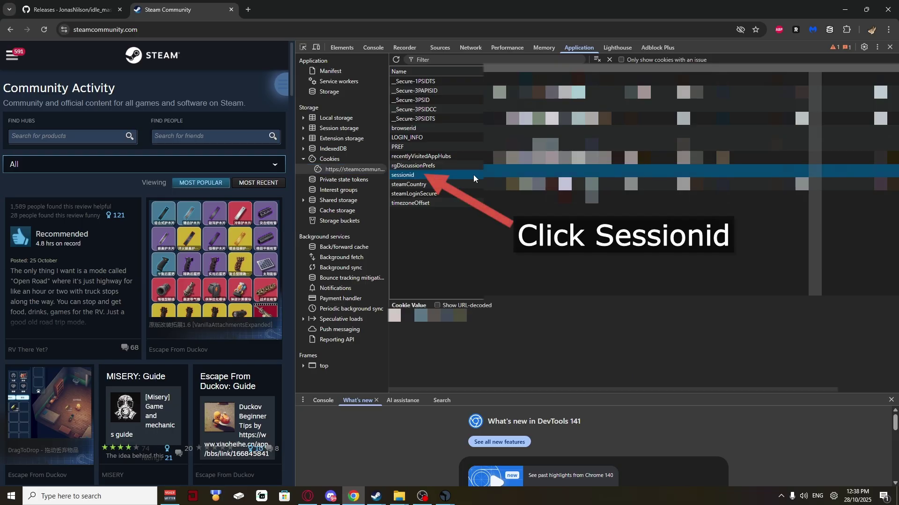
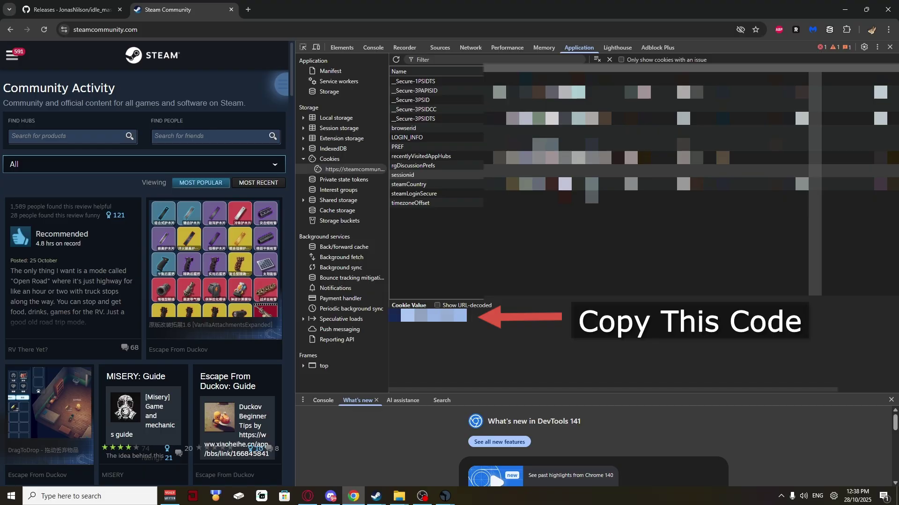
Minimize Chrome to reveal Idle Master's Authentication Data dialog.
left_click(845, 10)
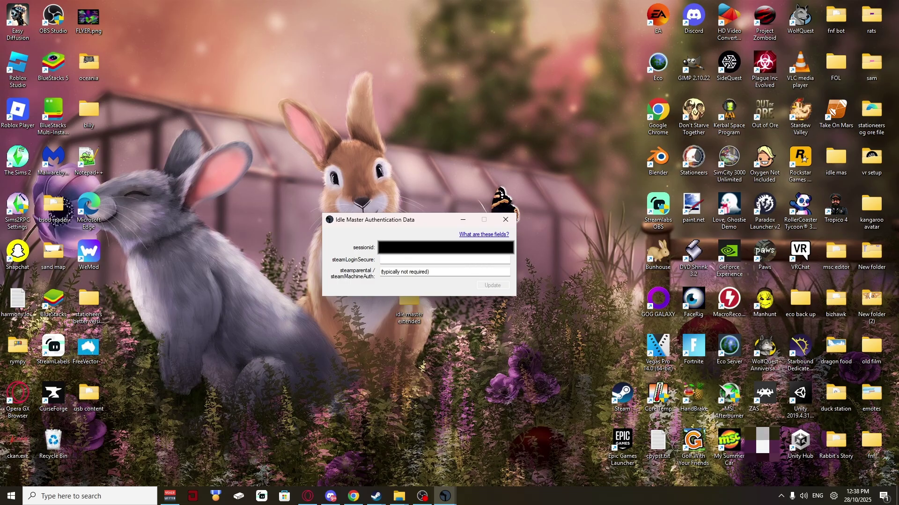
Paste the sessionid cookie value into Idle Master, then return to Chrome's steamcommunity.com cookie list.
key("ctrl+v")
left_click(353, 496)
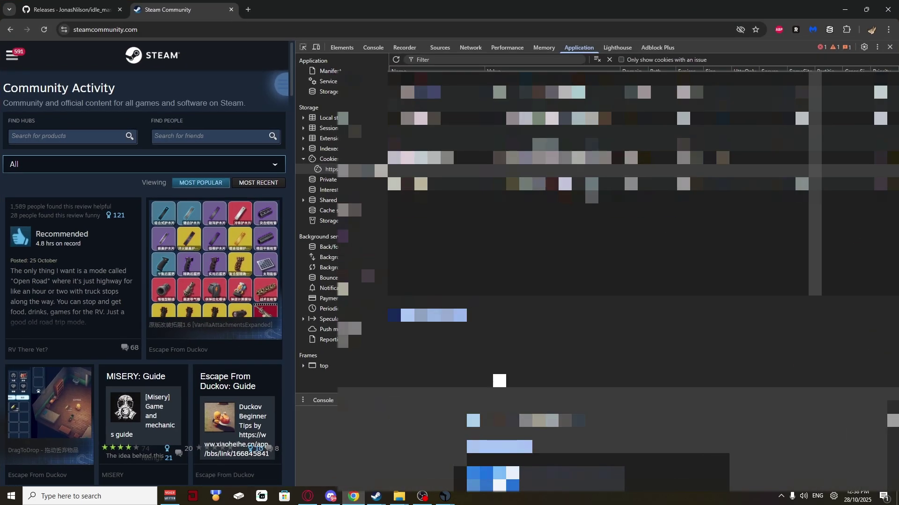
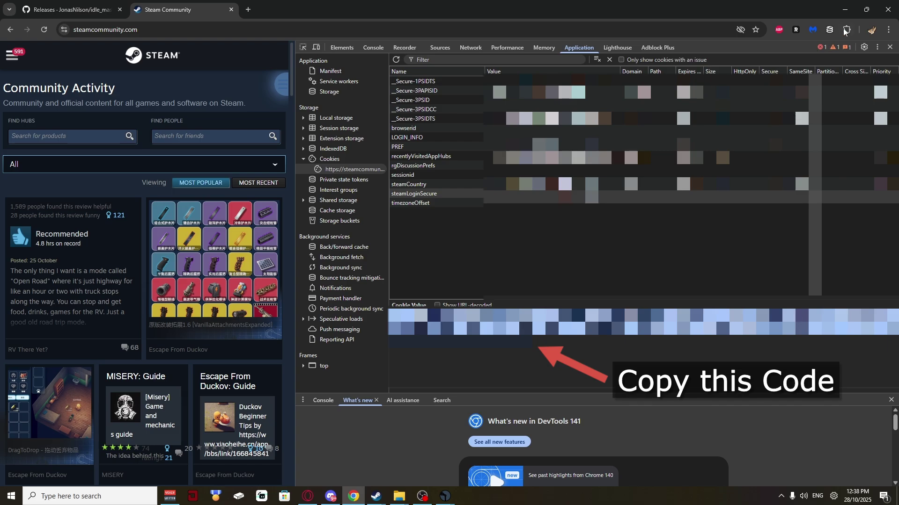
Minimize Chrome to reveal the Idle Master Extended authentication window on the desktop.
left_click(845, 9)
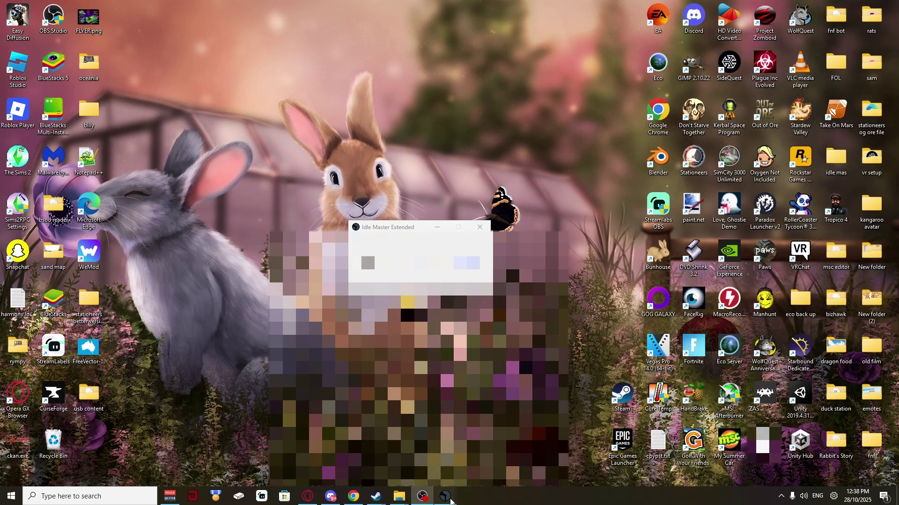
Paste the steamLoginSecure cookie into its field and update to connect Idle Master to Steam.
left_click(395, 260)
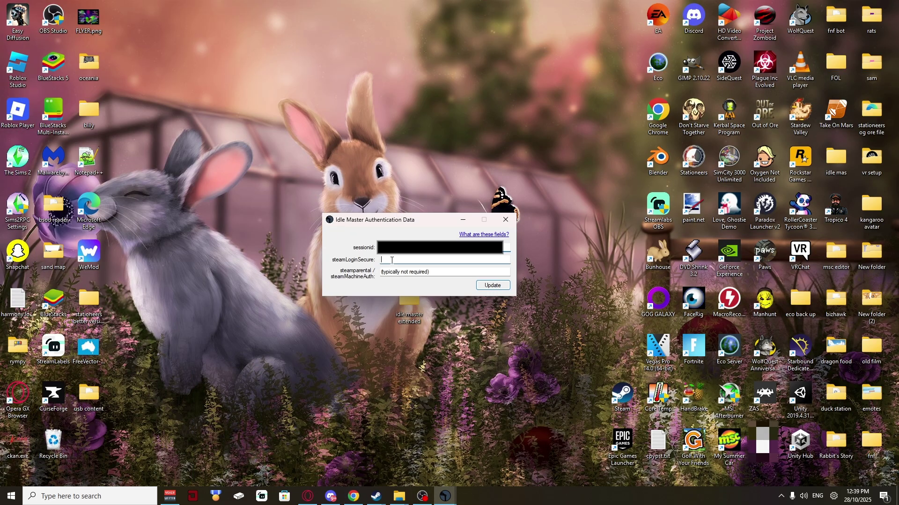
key("ctrl+v")
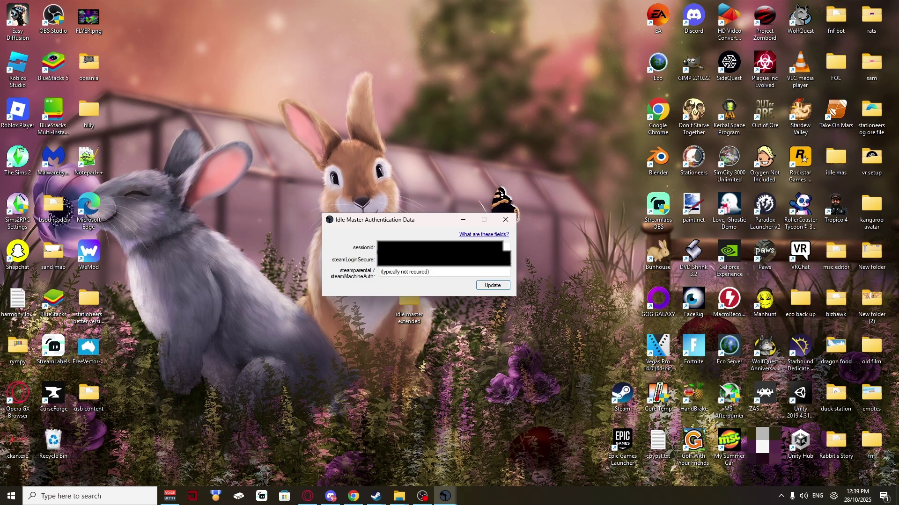
left_click(494, 287)
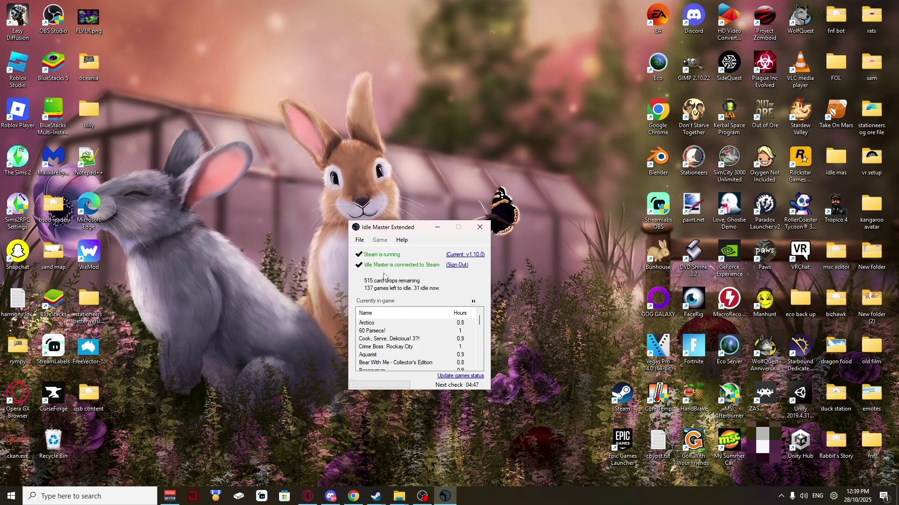
Accept the Settings with Prevent Windows from Sleep enabled and Fast idling mode selected.
left_click(359, 241)
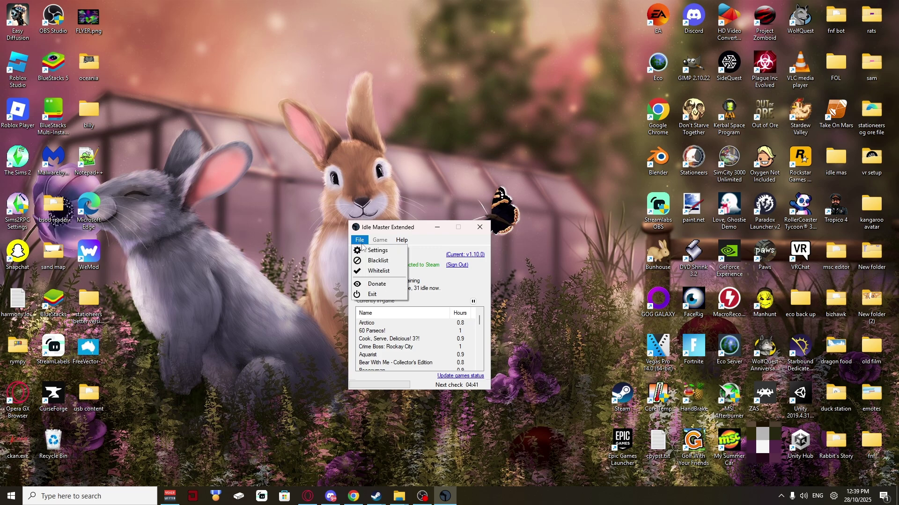
left_click(373, 251)
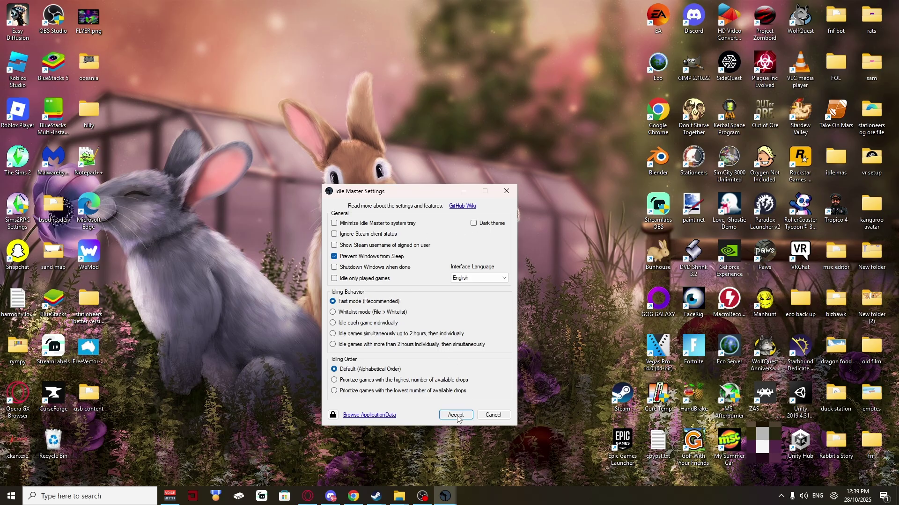
left_click(455, 415)
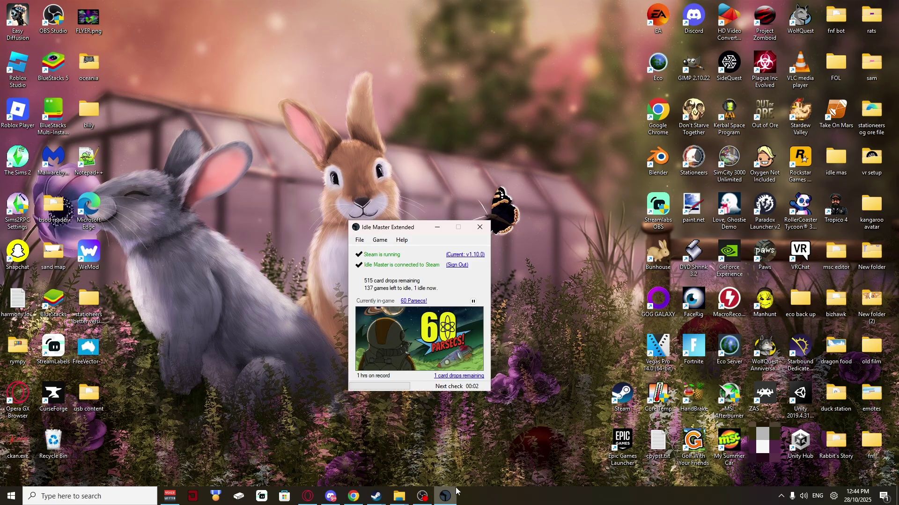
Show the Steam game library with Idle Master Extended brought back on top of it.
left_click(359, 451)
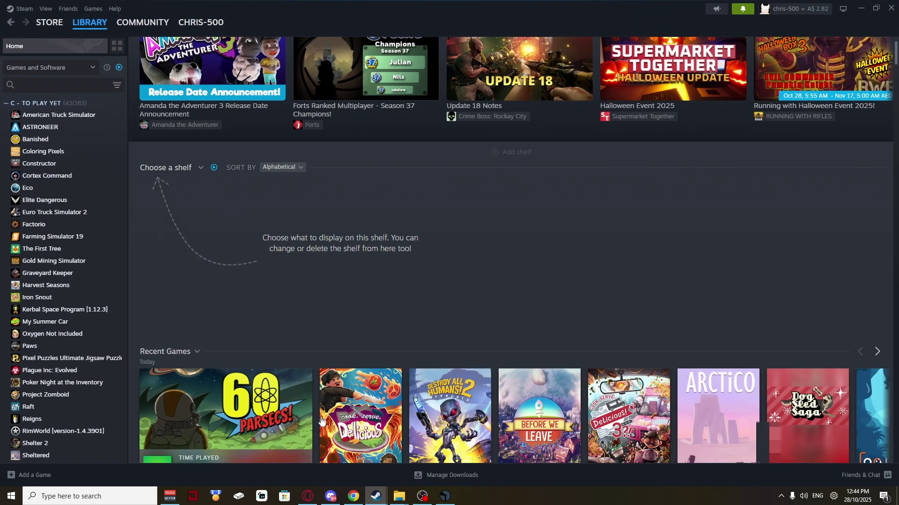
left_click(445, 498)
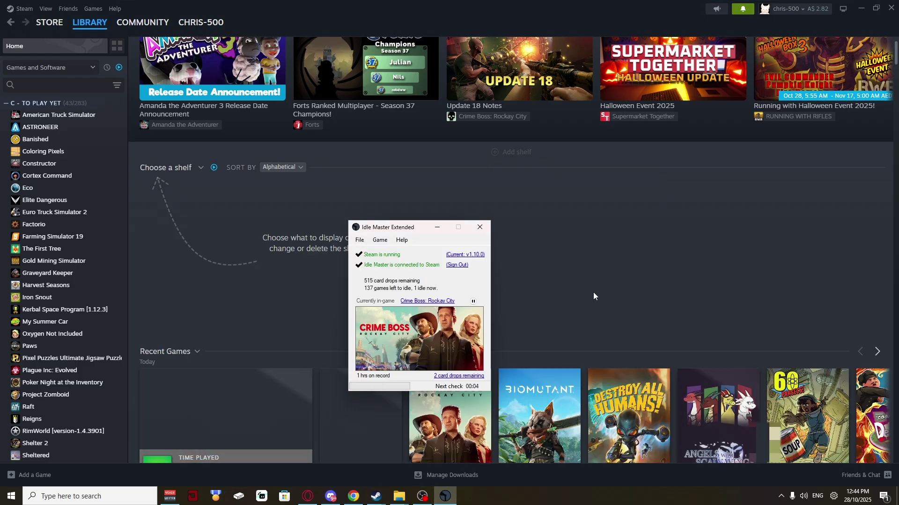